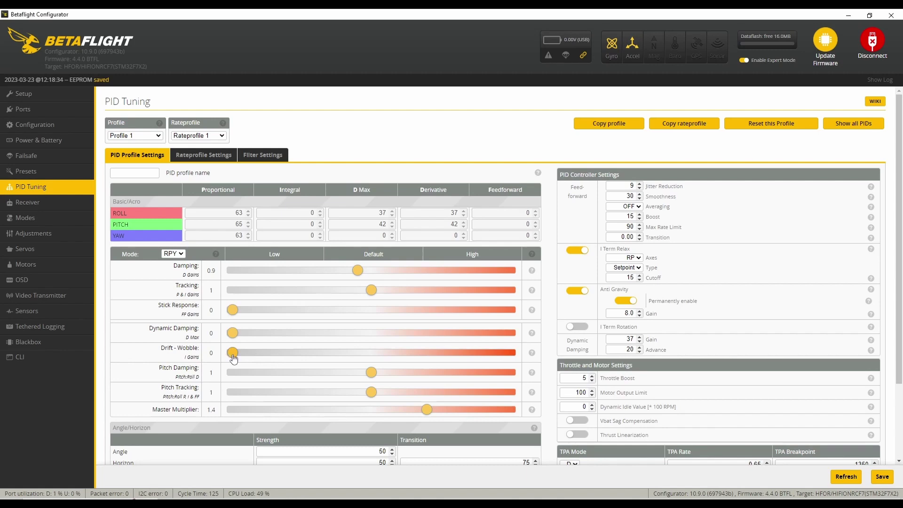
Set the Drift-Wobble slider to 0.3 for I gains 33, 35, 33 and save to the flight controller
{"action": "left_click_drag", "start_coordinate": [233, 353], "coordinate": [273, 357]}
{"action": "mouse_move", "coordinate": [272, 357]}
{"action": "left_mouse_down"}
{"action": "mouse_move", "coordinate": [401, 362]}
{"action": "mouse_move", "coordinate": [276, 358]}
{"action": "left_mouse_up"}
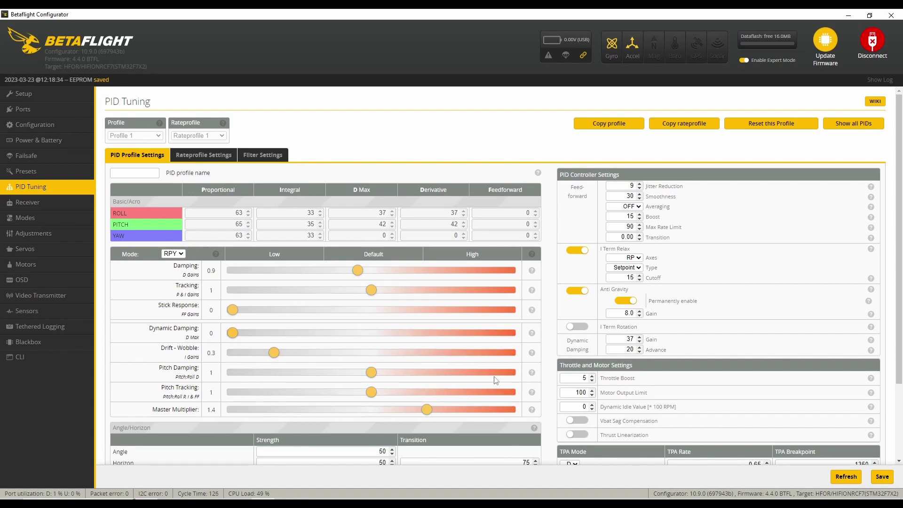
{"action": "left_click", "coordinate": [882, 478]}
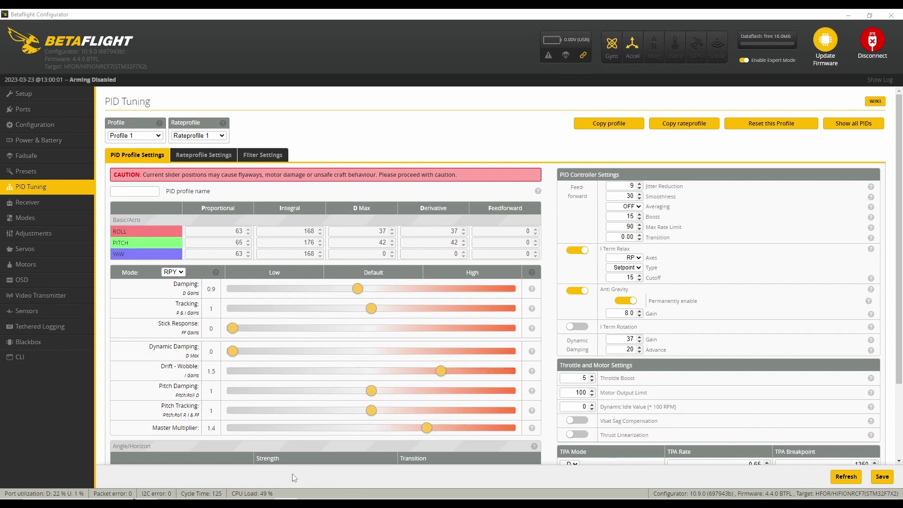
Bring the PIDtoolbox Log Viewer showing DriftWobble0.3.01.csv to the front
{"action": "left_click", "coordinate": [238, 503]}
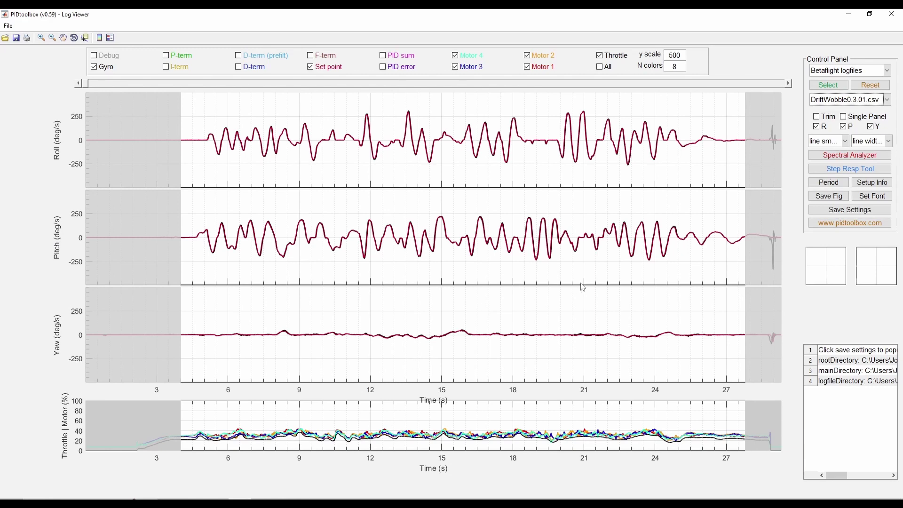
Keep DriftWobble0.3.01.csv loaded and open the Step Response Tool full-screen with Y correction on
{"action": "left_click", "coordinate": [887, 100]}
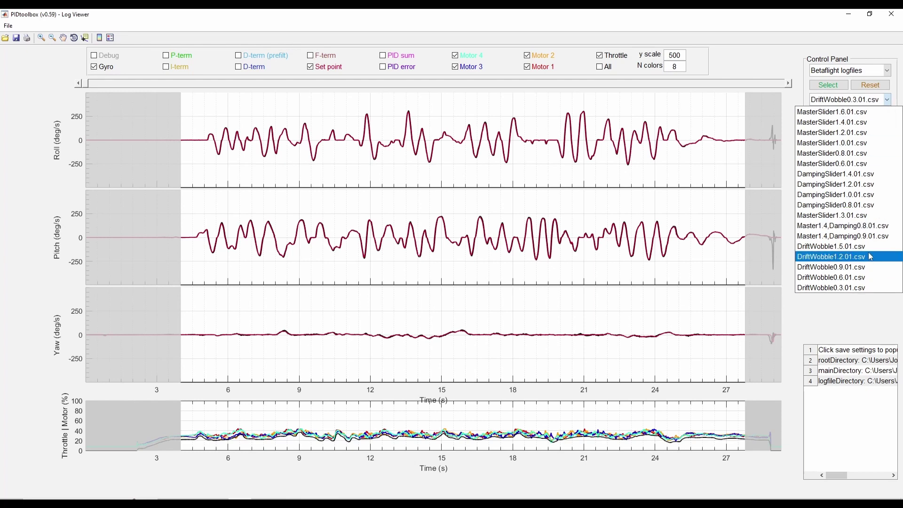
{"action": "left_click", "coordinate": [862, 290]}
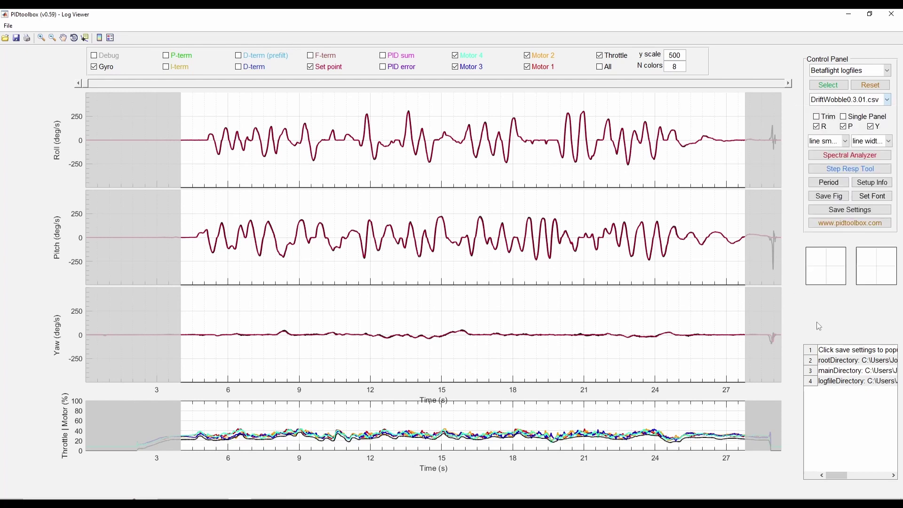
{"action": "left_click", "coordinate": [852, 169]}
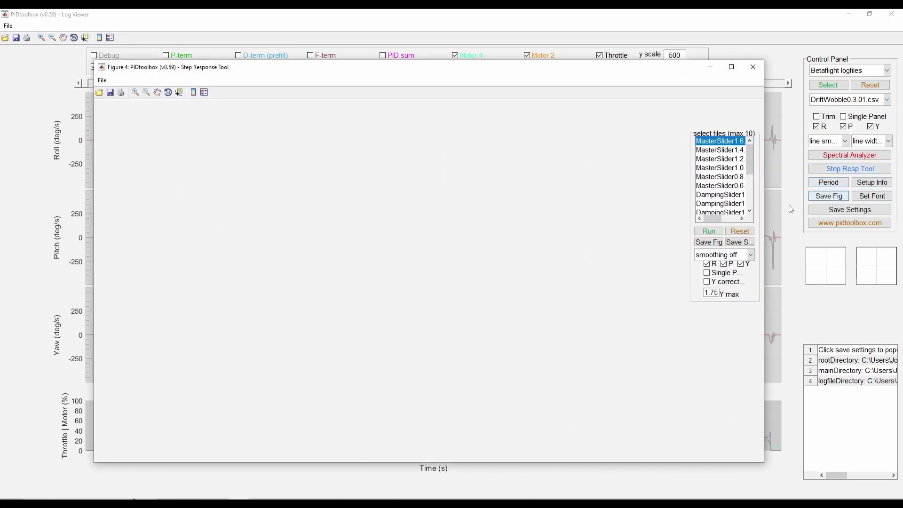
{"action": "left_click_drag", "start_coordinate": [750, 175], "coordinate": [751, 202]}
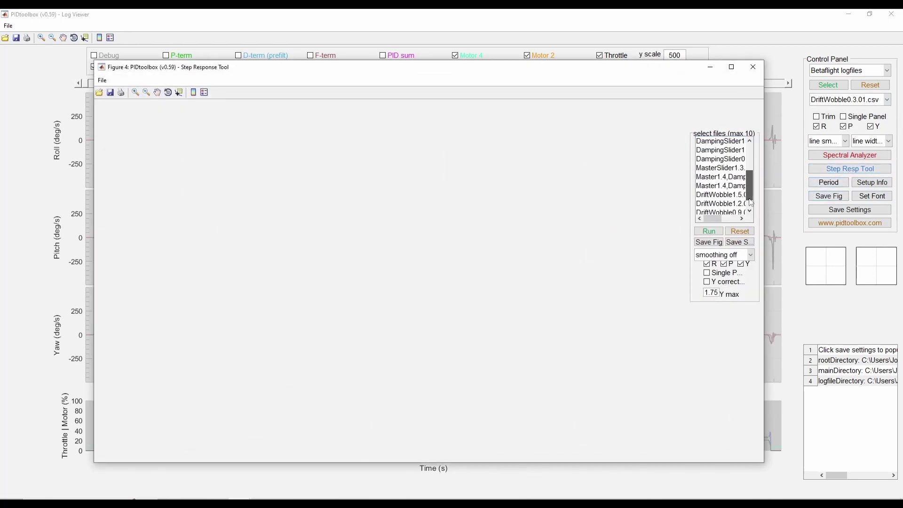
{"action": "left_click", "coordinate": [731, 68]}
{"action": "left_click", "coordinate": [826, 273]}
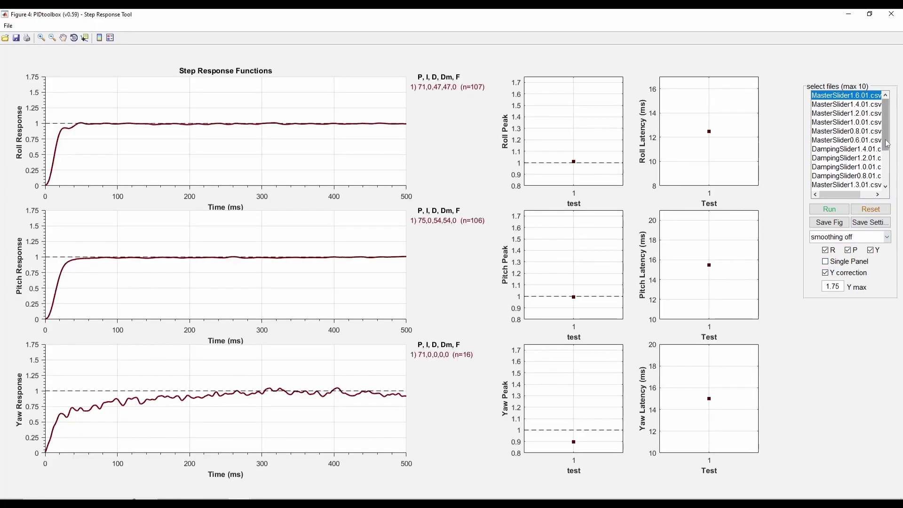
Select the five DriftWobble logs, run the step response analysis, then clear the plots
{"action": "left_click_drag", "start_coordinate": [887, 144], "coordinate": [873, 191]}
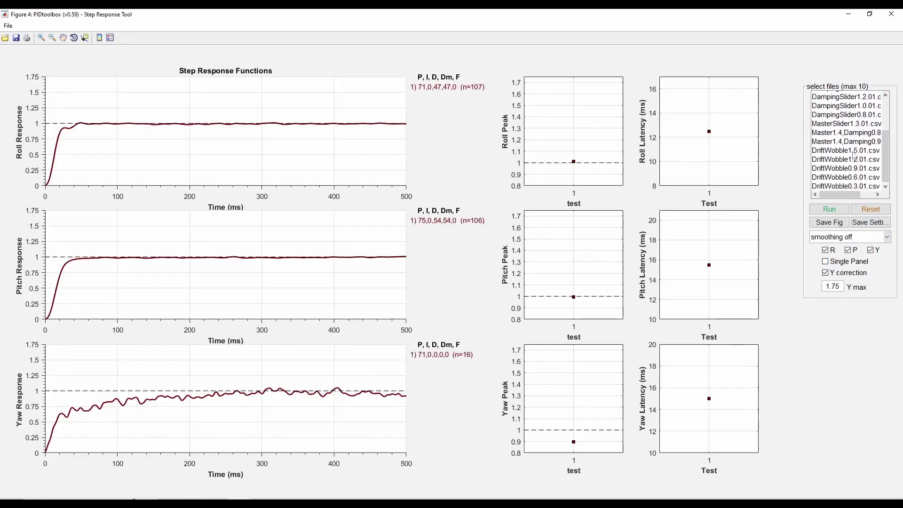
{"action": "left_click_drag", "start_coordinate": [853, 151], "coordinate": [853, 186]}
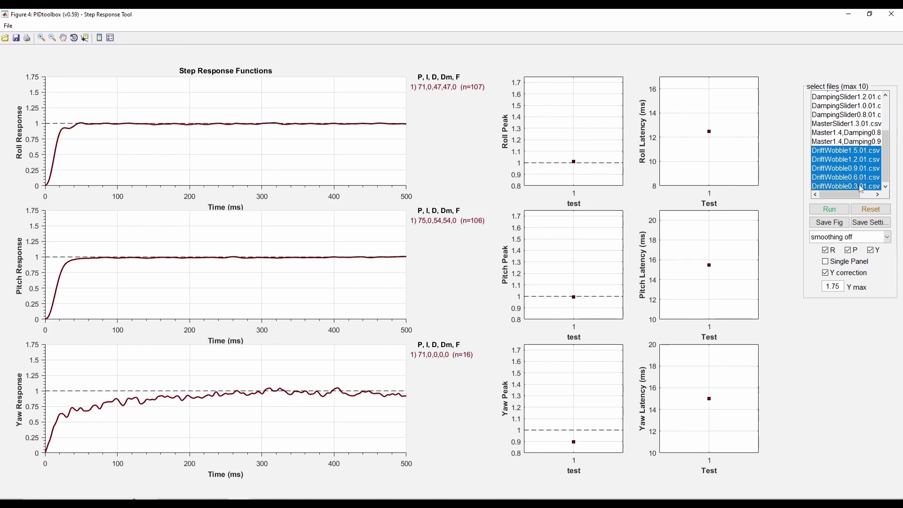
{"action": "left_click", "coordinate": [837, 210]}
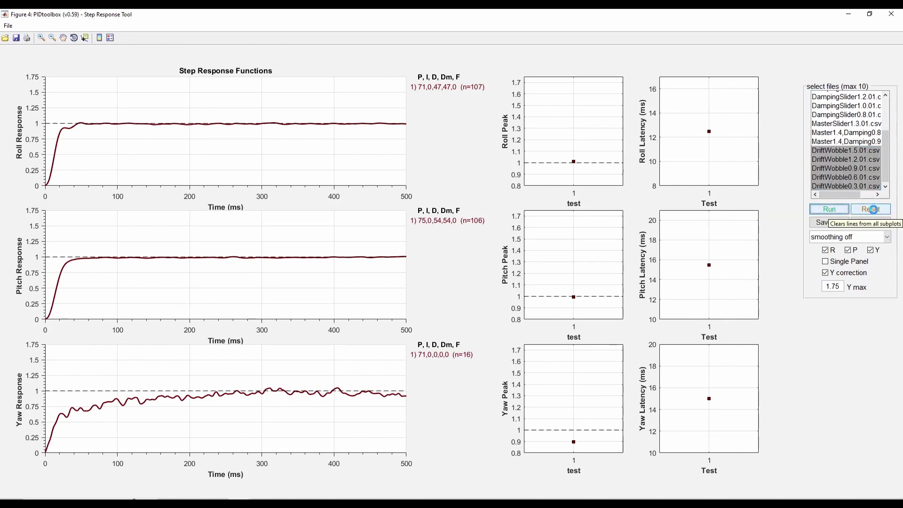
{"action": "left_click", "coordinate": [872, 212]}
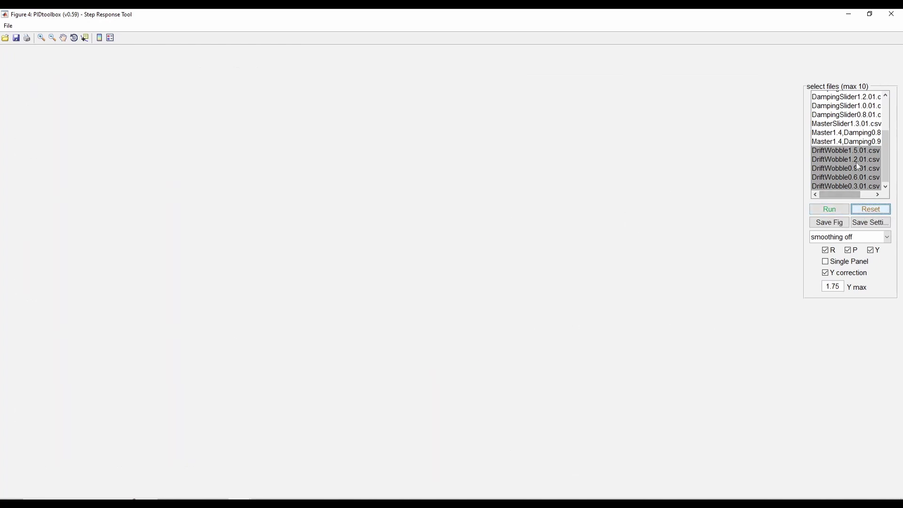
Plot all five DriftWobble step responses, then select DriftWobble0.9 through 0.3 and reset the plots
{"action": "left_click", "coordinate": [840, 210]}
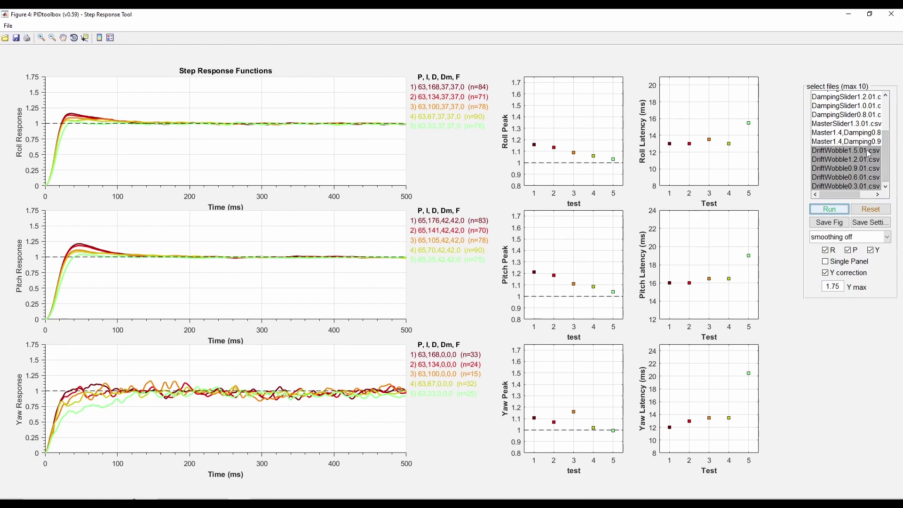
{"action": "left_click", "coordinate": [865, 170]}
{"action": "left_click", "coordinate": [864, 187], "text": "shift"}
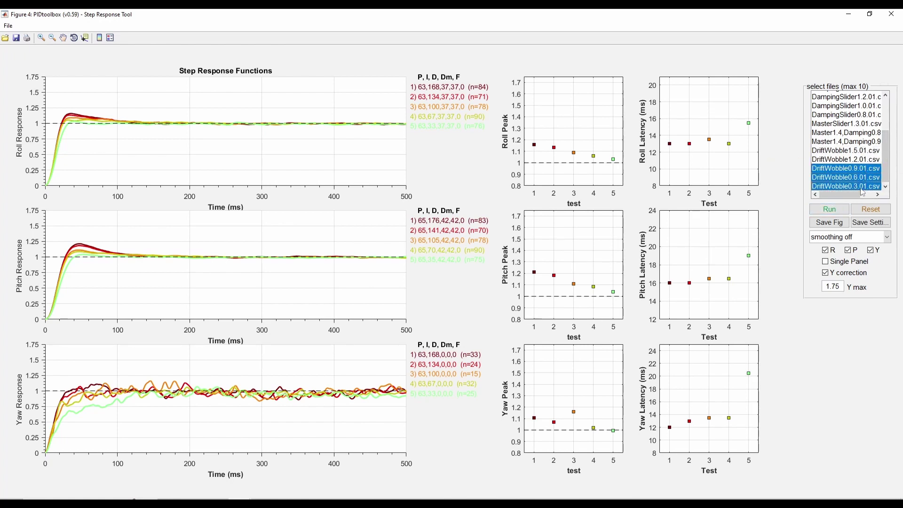
{"action": "left_click", "coordinate": [871, 209]}
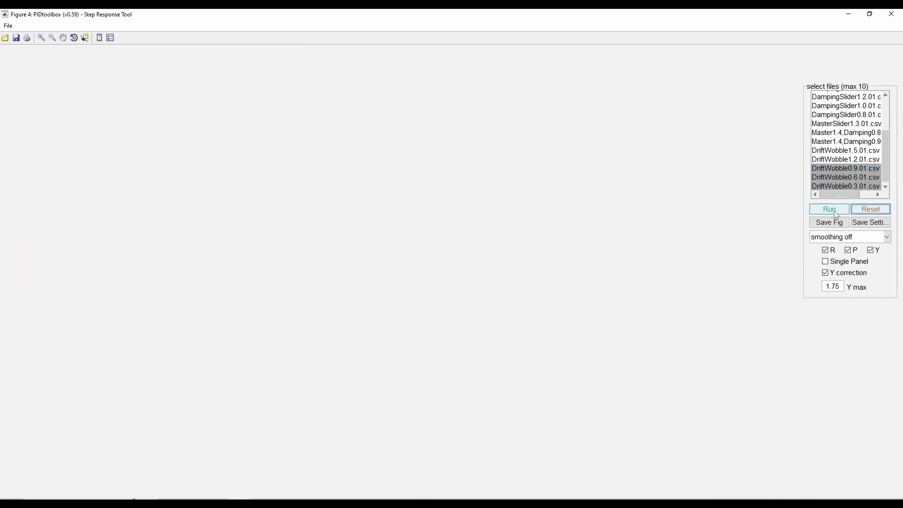
Plot the 0.9, 0.6 and 0.3 step responses, then select only DriftWobble0.3.01.csv and reset
{"action": "left_click", "coordinate": [834, 212]}
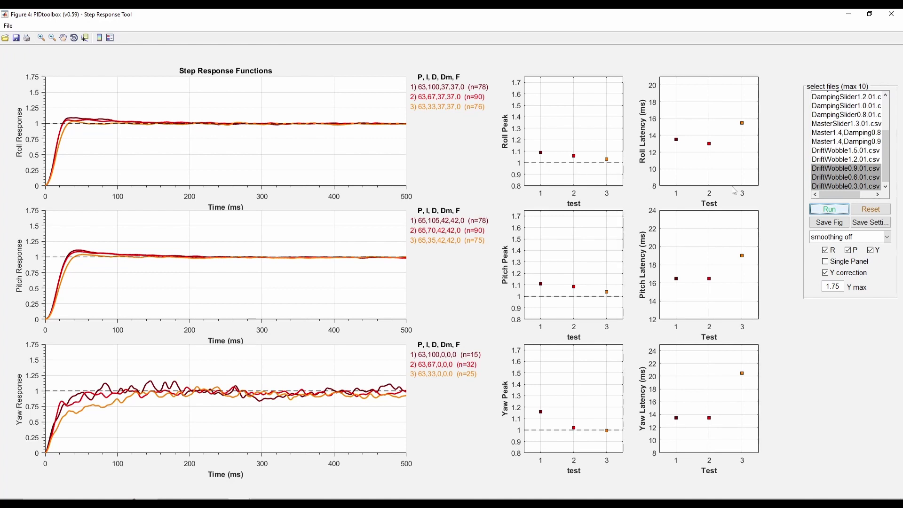
{"action": "left_click", "coordinate": [846, 187]}
{"action": "left_click", "coordinate": [871, 209]}
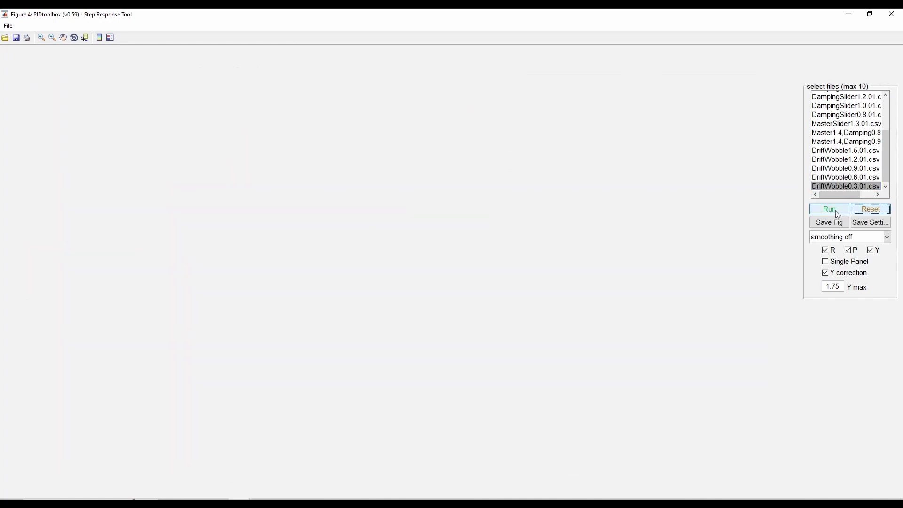
Plot DriftWobble 0.3 alone, then replot it together with DriftWobble0.6.01.csv on cleared plots
{"action": "left_click", "coordinate": [834, 210]}
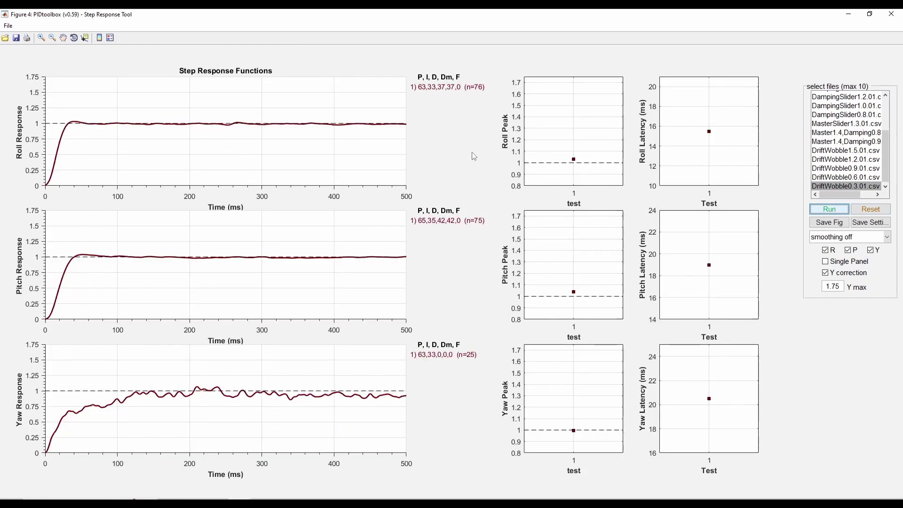
{"action": "left_click", "coordinate": [854, 188]}
{"action": "left_click", "coordinate": [846, 177], "text": "shift"}
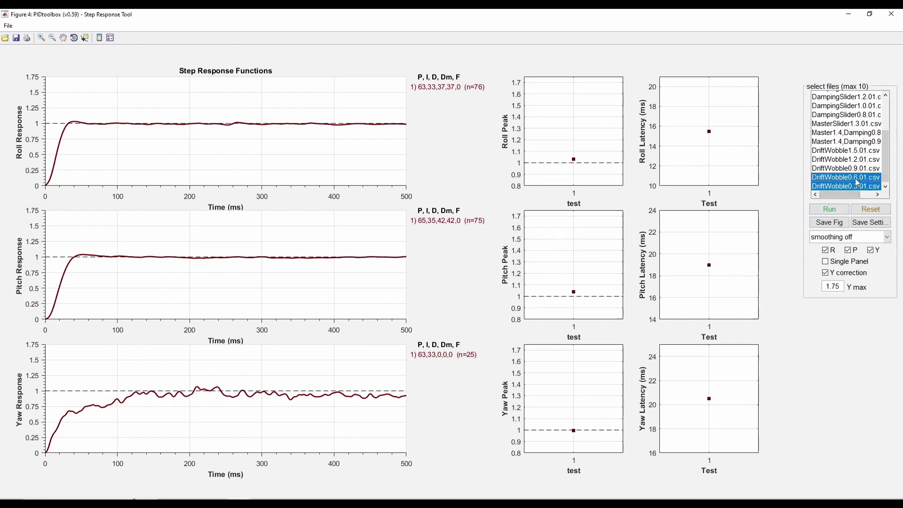
{"action": "left_click", "coordinate": [871, 209]}
{"action": "left_click", "coordinate": [841, 209]}
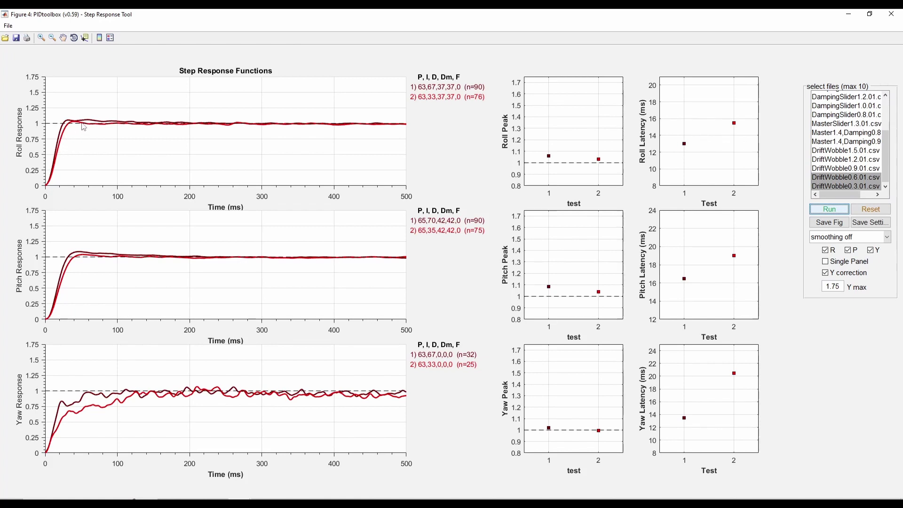
Pair DriftWobble0.3.01.csv with the Master1.4,Damping0.9 log and plot them on cleared plots
{"action": "left_click", "coordinate": [856, 187]}
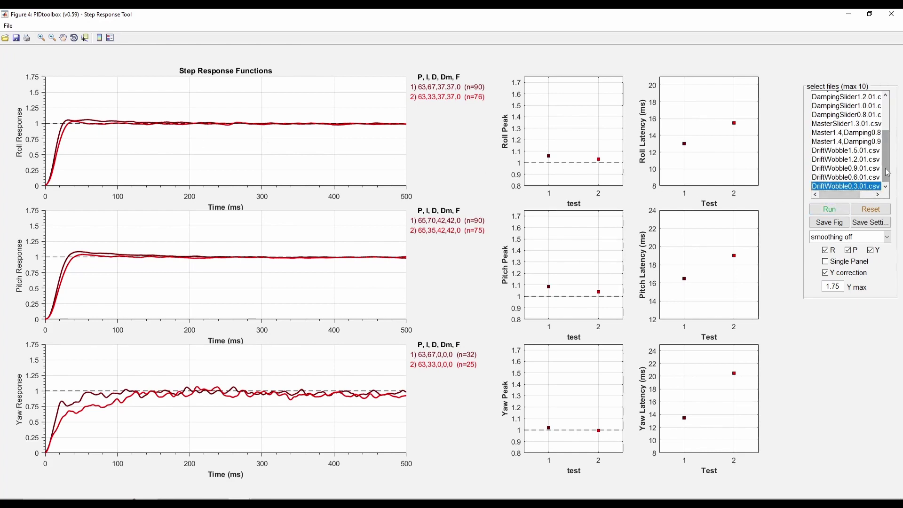
{"action": "left_click_drag", "start_coordinate": [888, 173], "coordinate": [895, 120]}
{"action": "scroll", "coordinate": [865, 151], "scroll_direction": "down", "scroll_amount": 3}
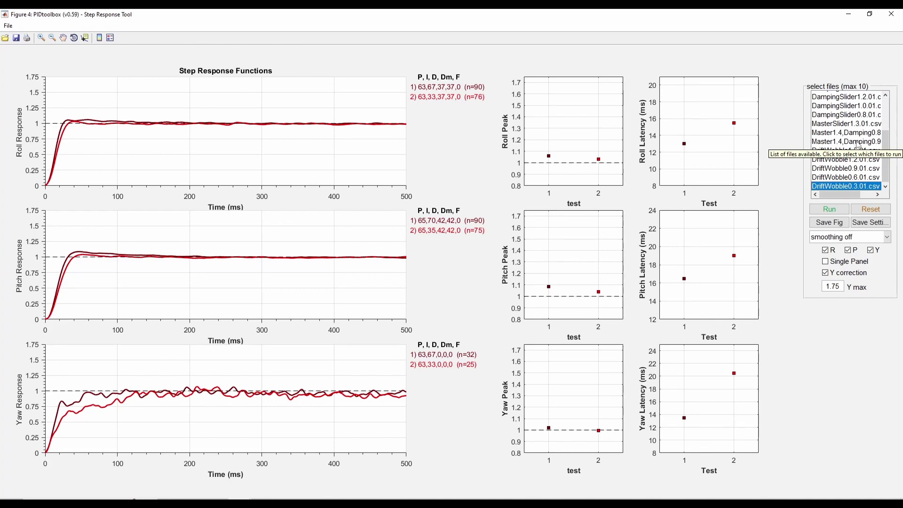
{"action": "left_click", "coordinate": [858, 142], "text": "ctrl"}
{"action": "left_click", "coordinate": [871, 210]}
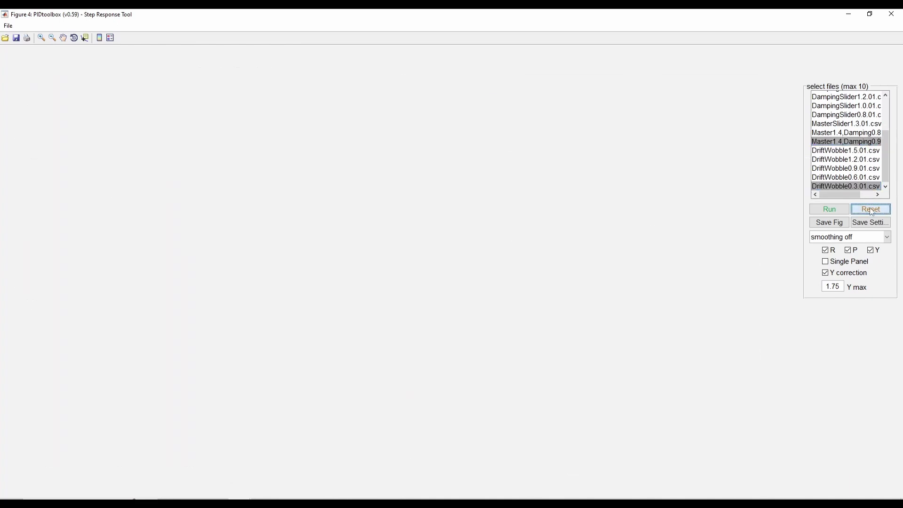
{"action": "left_click", "coordinate": [831, 209]}
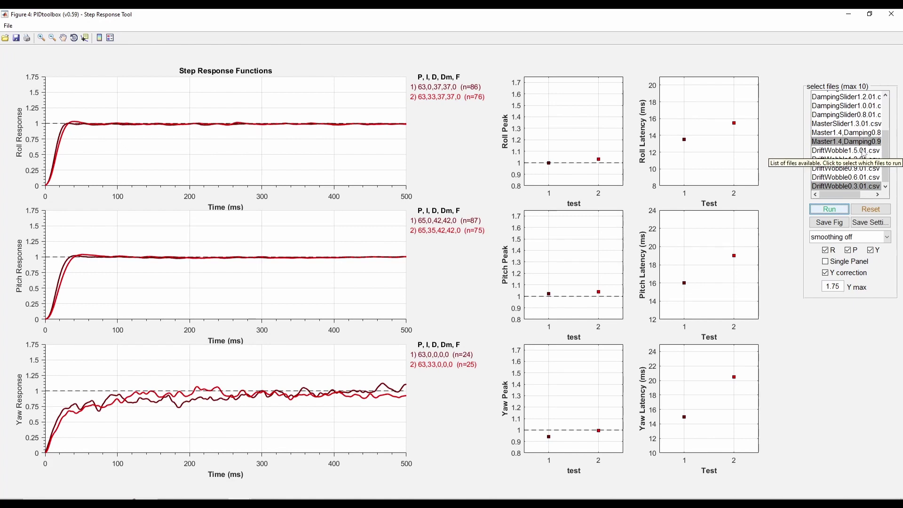
Add the DriftWobble0.6 step response, then plot DriftWobble0.6 (I 67) against 0.3 (I 33)
{"action": "left_click", "coordinate": [860, 178]}
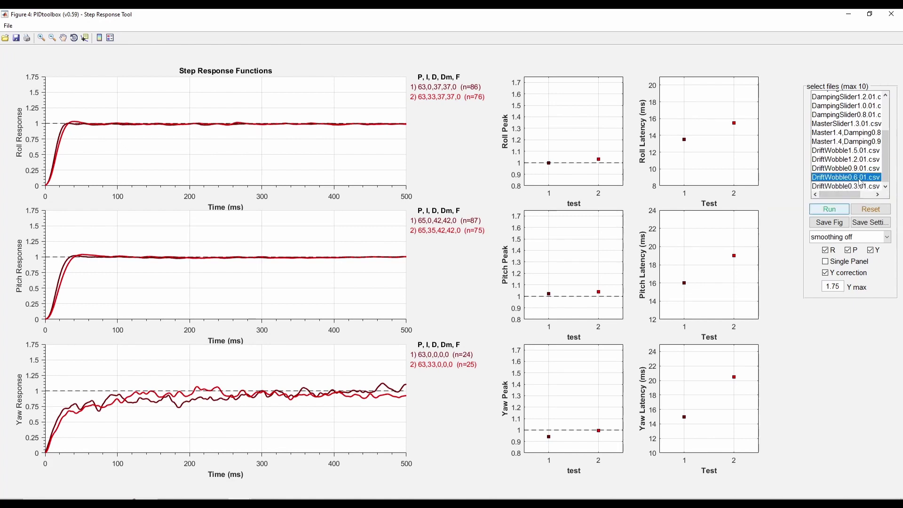
{"action": "left_click", "coordinate": [830, 209]}
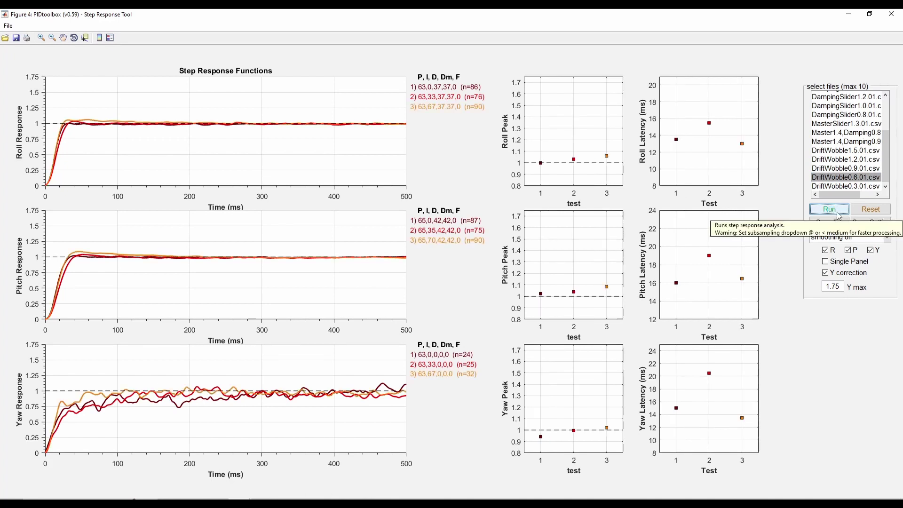
{"action": "left_click", "coordinate": [862, 188]}
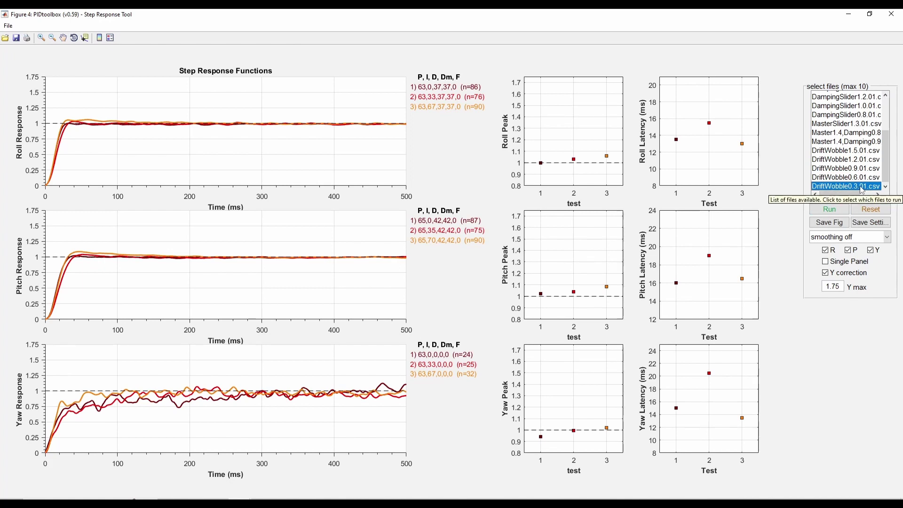
{"action": "left_click", "coordinate": [830, 209]}
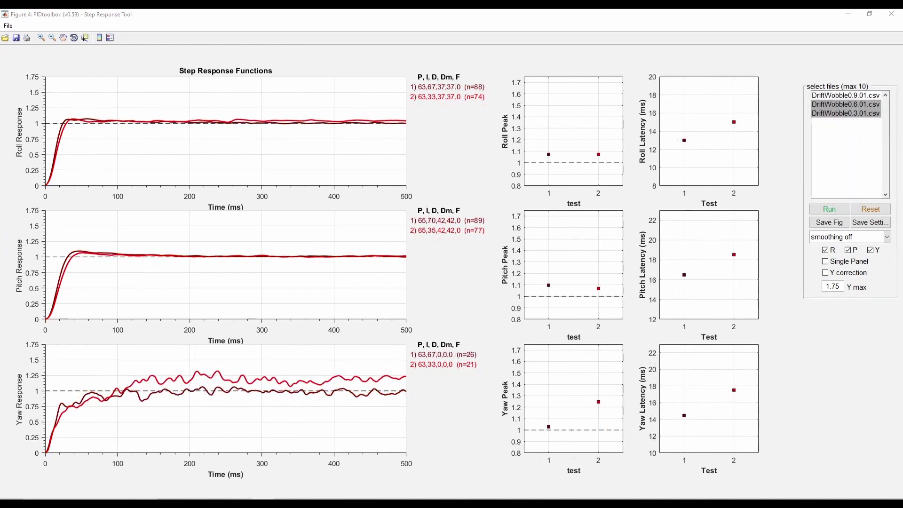